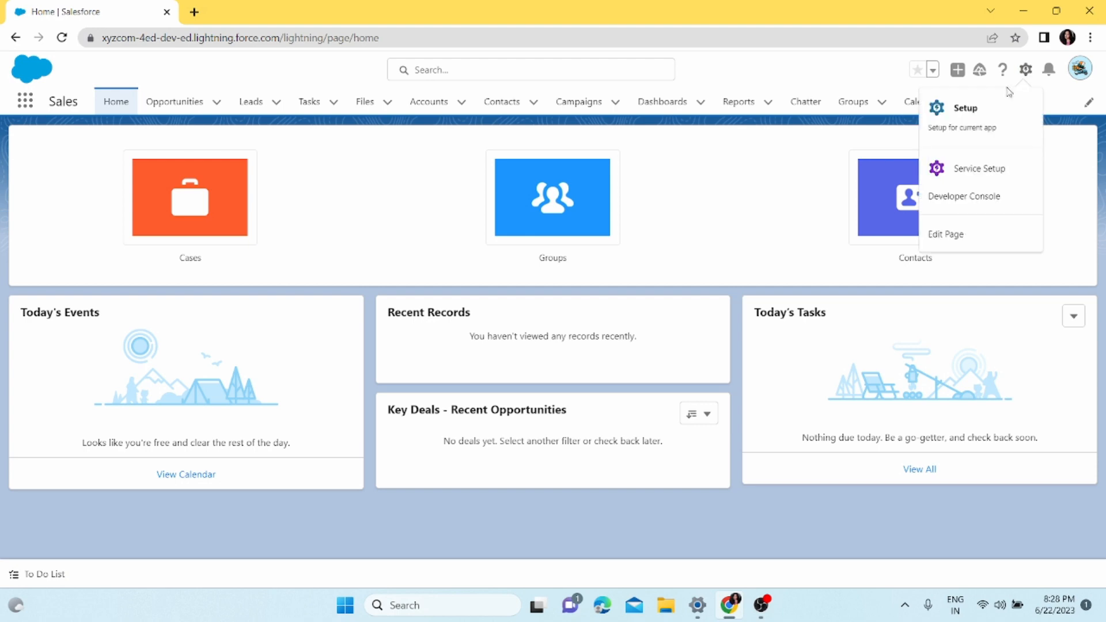
Open Setup, find the Object Manager by searching for "Object", and open the Account object
{"action": "left_click", "coordinate": [984, 112]}
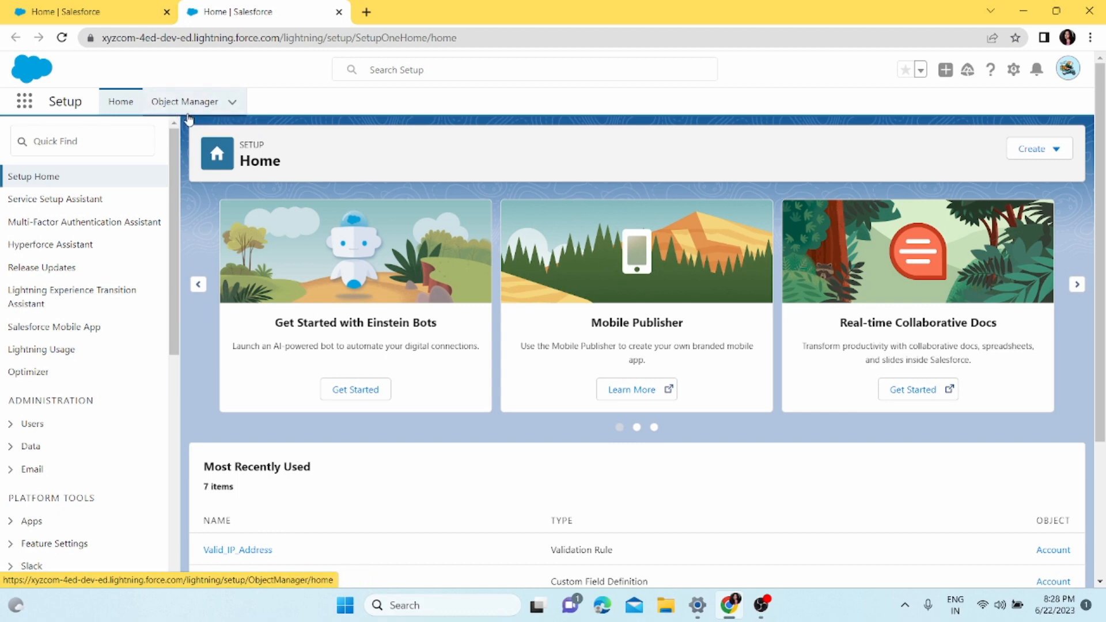
{"action": "left_click", "coordinate": [112, 147]}
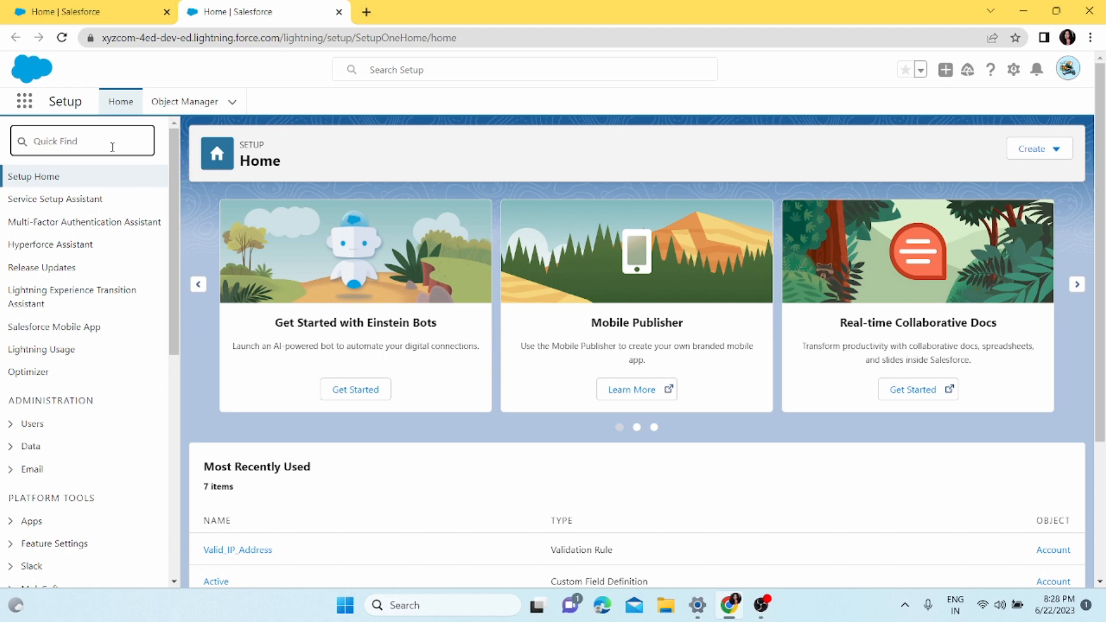
{"action": "type", "text": "Object"}
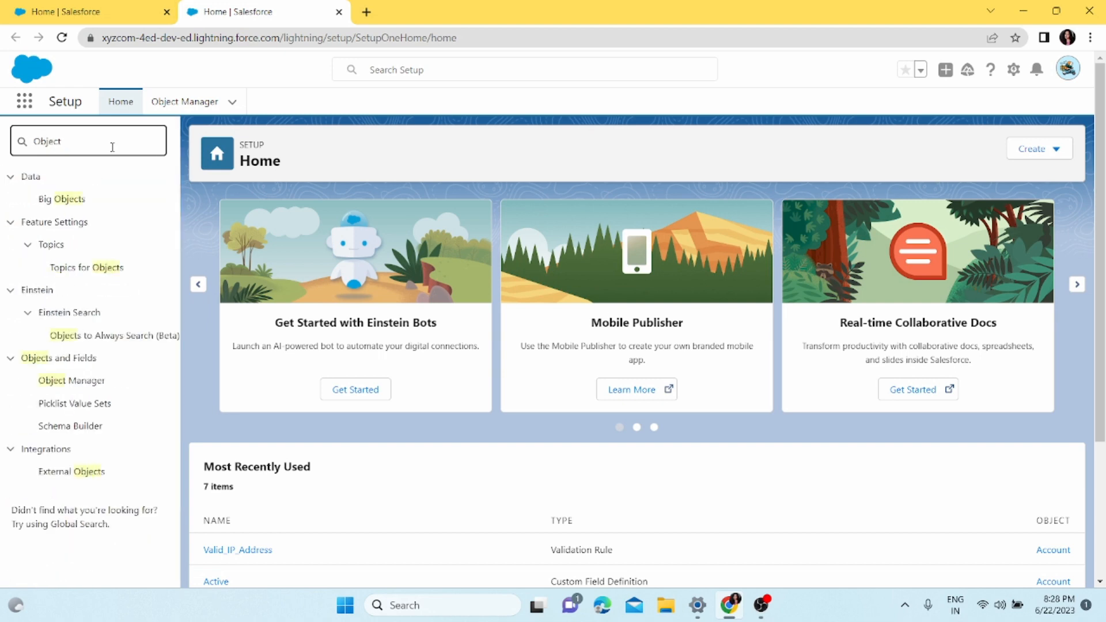
{"action": "left_click", "coordinate": [50, 385]}
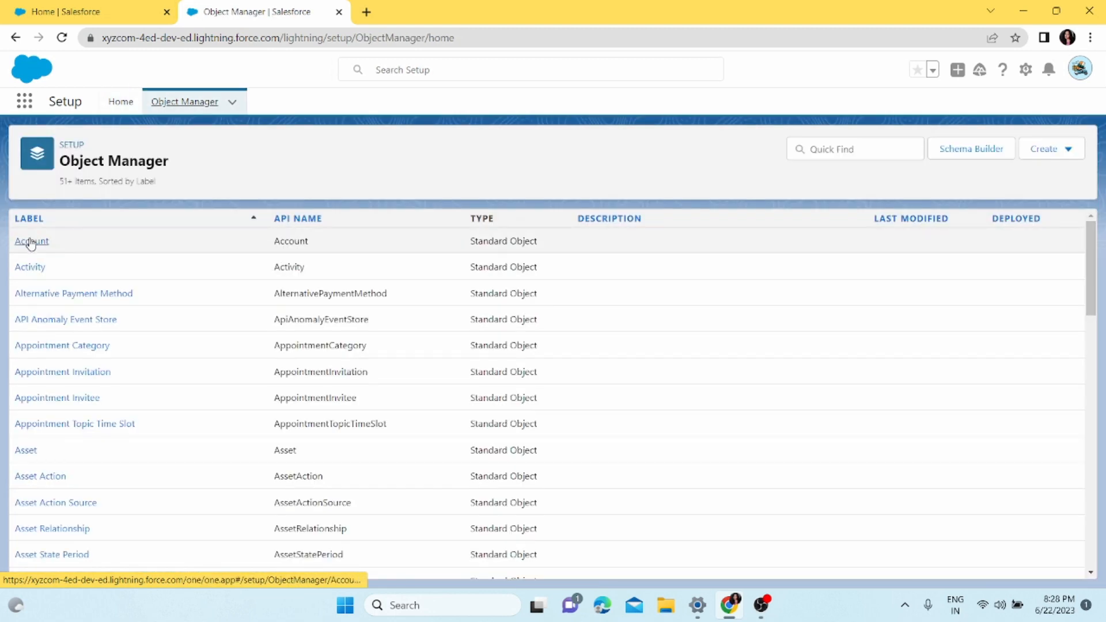
{"action": "left_click", "coordinate": [33, 247]}
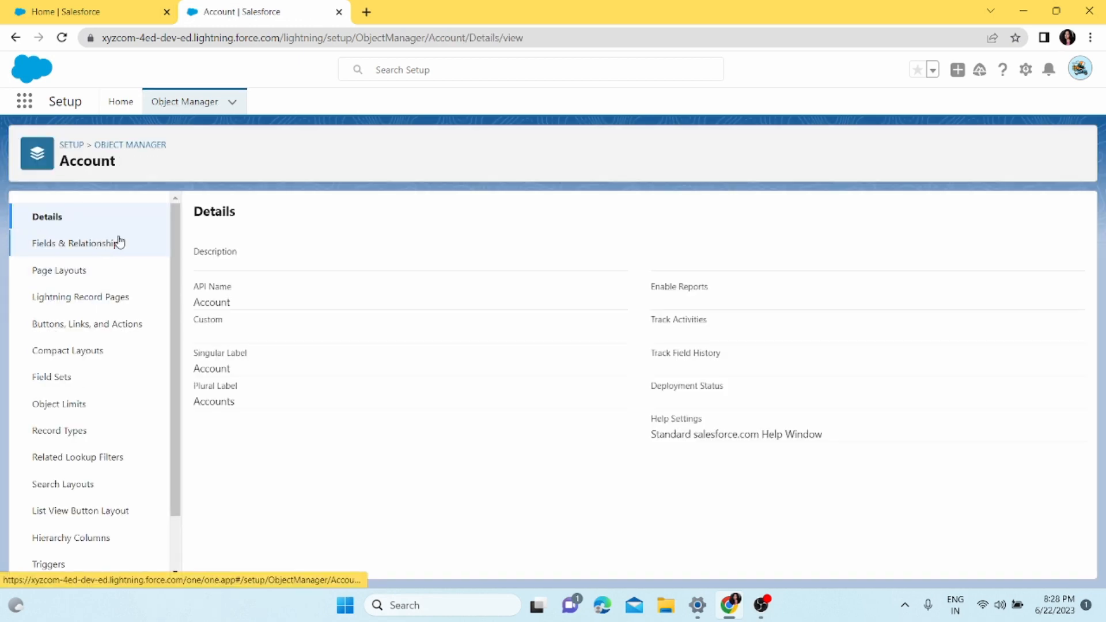
Open the Account object's validation rules and start a new rule
{"action": "scroll", "coordinate": [94, 309], "scroll_direction": "down", "scroll_amount": 1}
{"action": "left_click", "coordinate": [65, 555]}
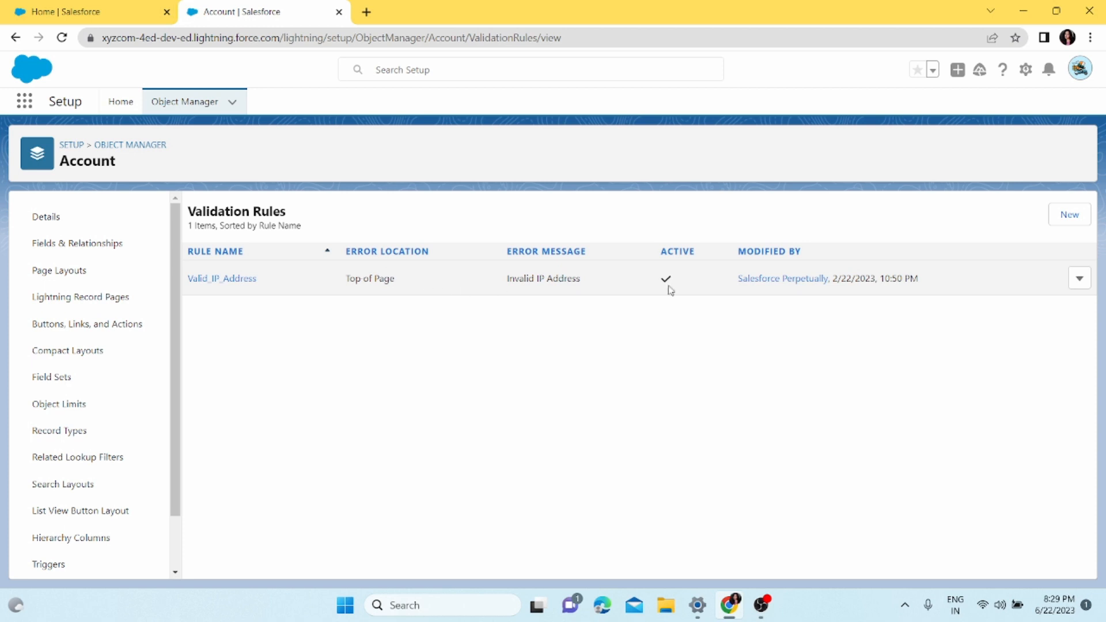
{"action": "left_click", "coordinate": [1064, 221]}
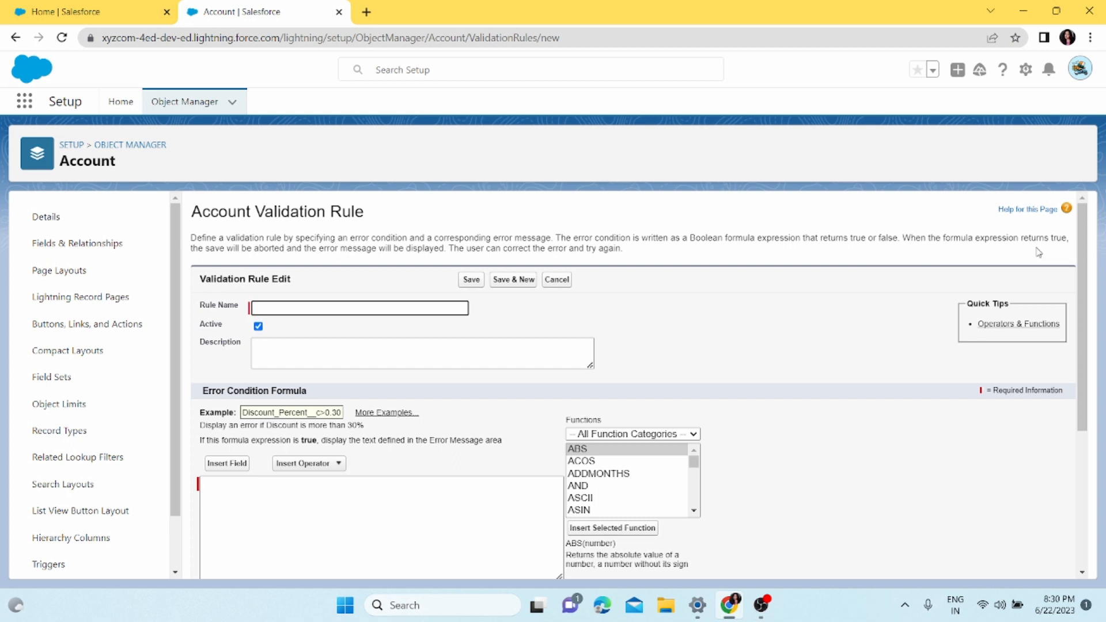
Name the validation rule Account_Number_Validation_Tule
{"action": "type", "text": "Accoun"}
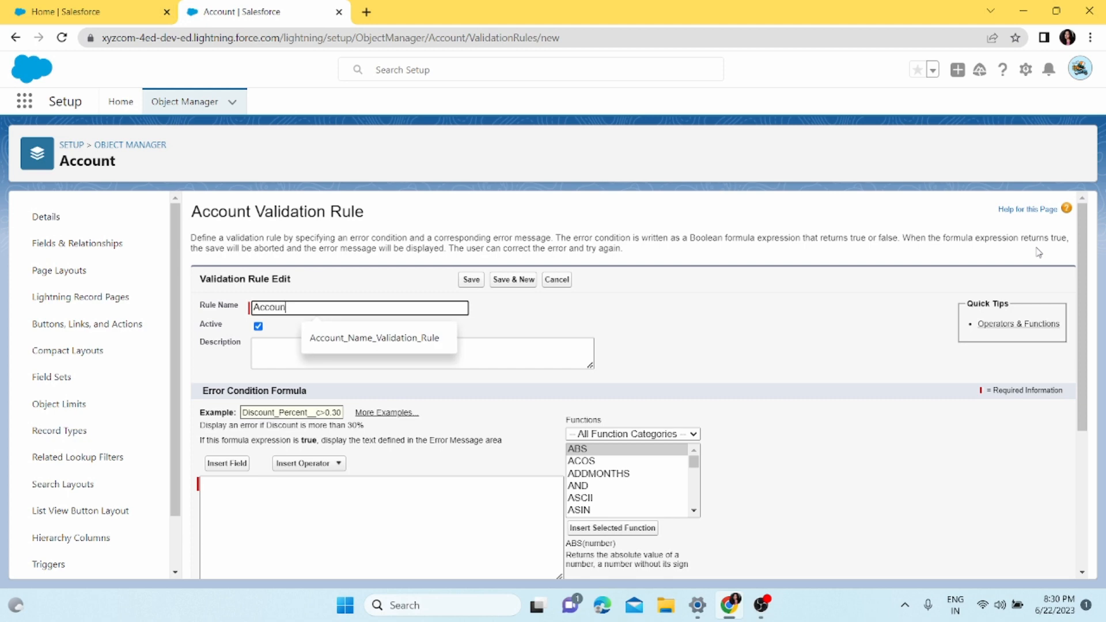
{"action": "type", "text": "t Number"}
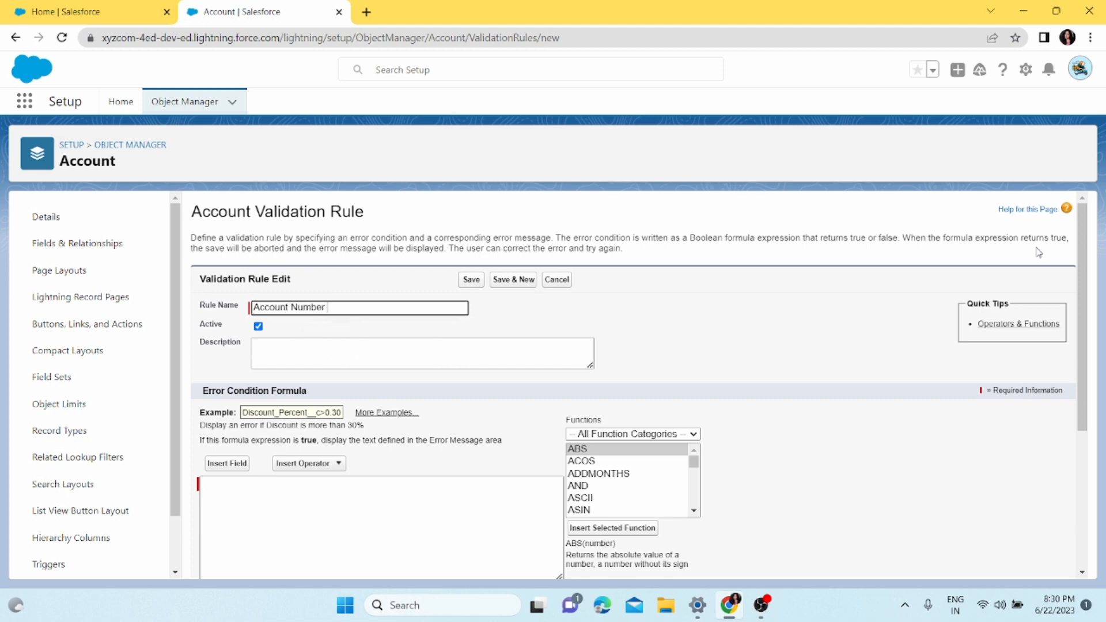
{"action": "type", "text": " Validation Tule"}
{"action": "left_click", "coordinate": [551, 326]}
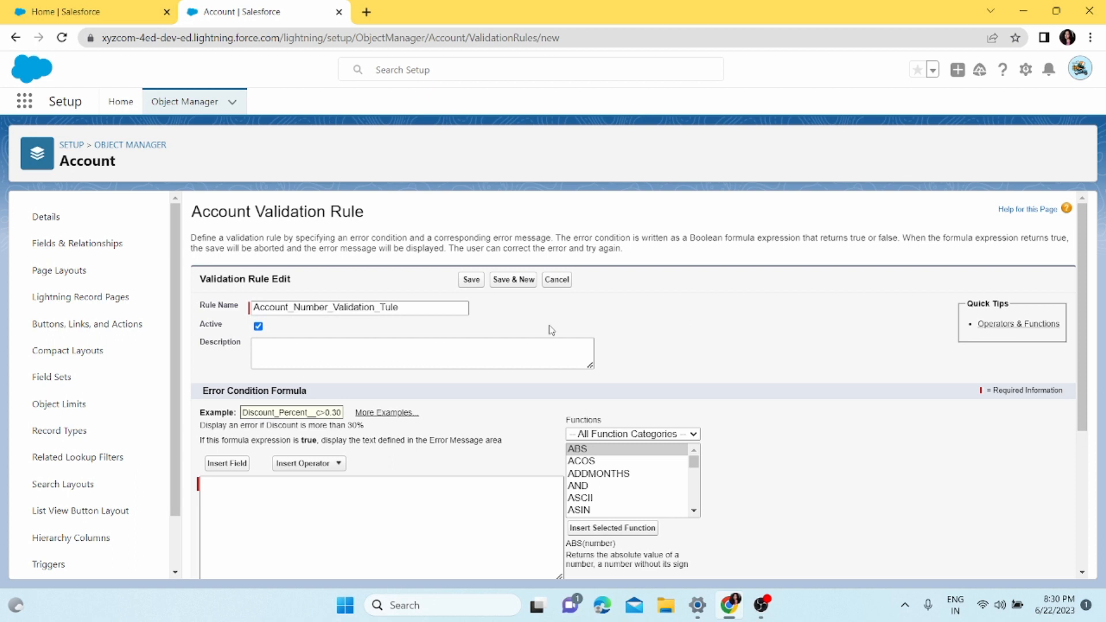
Enter the rule description "This rule ensures that the Account Number field is always populated."
{"action": "left_click", "coordinate": [266, 345]}
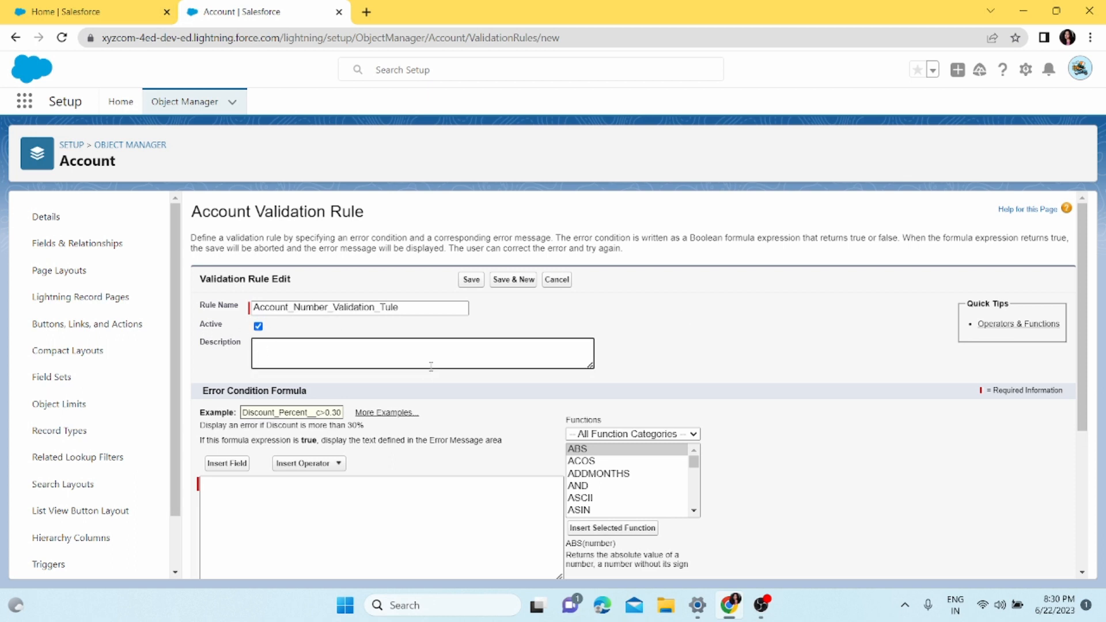
{"action": "type", "text": "This t"}
{"action": "type", "text": "ule ensures that the Account Numbe"}
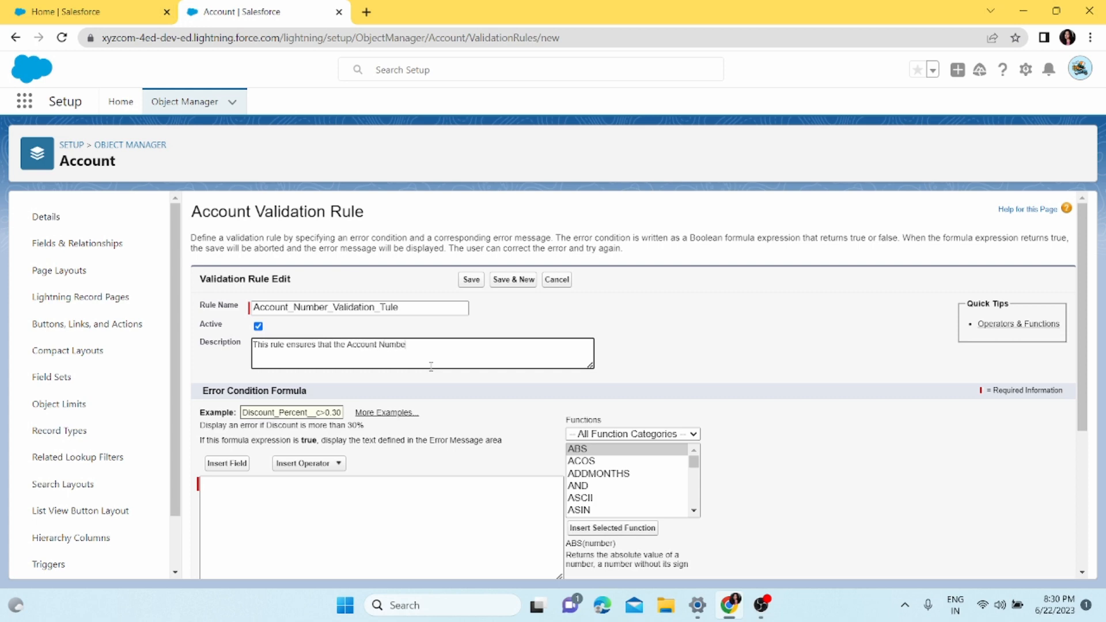
{"action": "type", "text": "r field is always"}
{"action": "type", "text": " oopulated."}
Insert the ISBLANK function into the rule's error condition formula
{"action": "scroll", "coordinate": [419, 358], "scroll_direction": "down", "scroll_amount": 1}
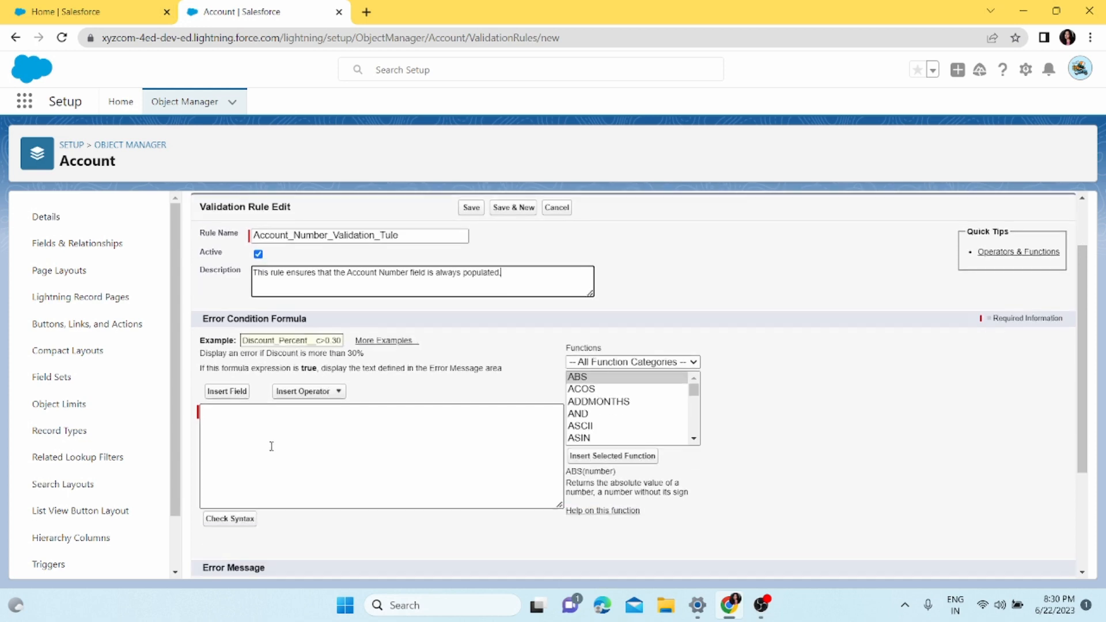
{"action": "left_click", "coordinate": [289, 444]}
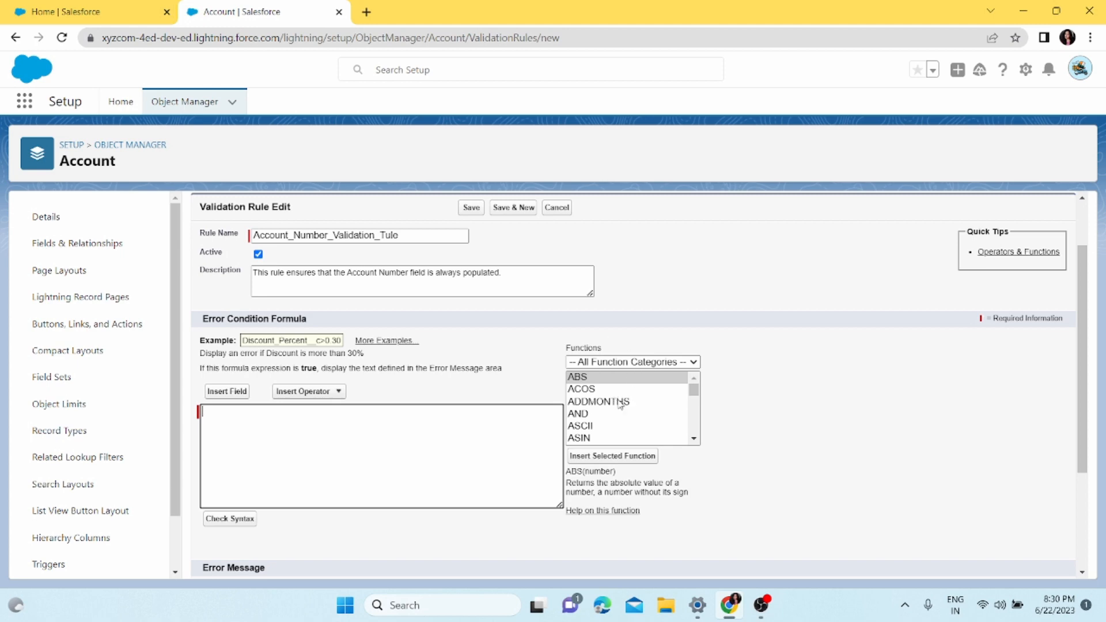
{"action": "scroll", "coordinate": [618, 402], "scroll_direction": "down", "scroll_amount": 10}
{"action": "scroll", "coordinate": [619, 403], "scroll_direction": "down", "scroll_amount": 8}
{"action": "scroll", "coordinate": [620, 402], "scroll_direction": "up", "scroll_amount": 5}
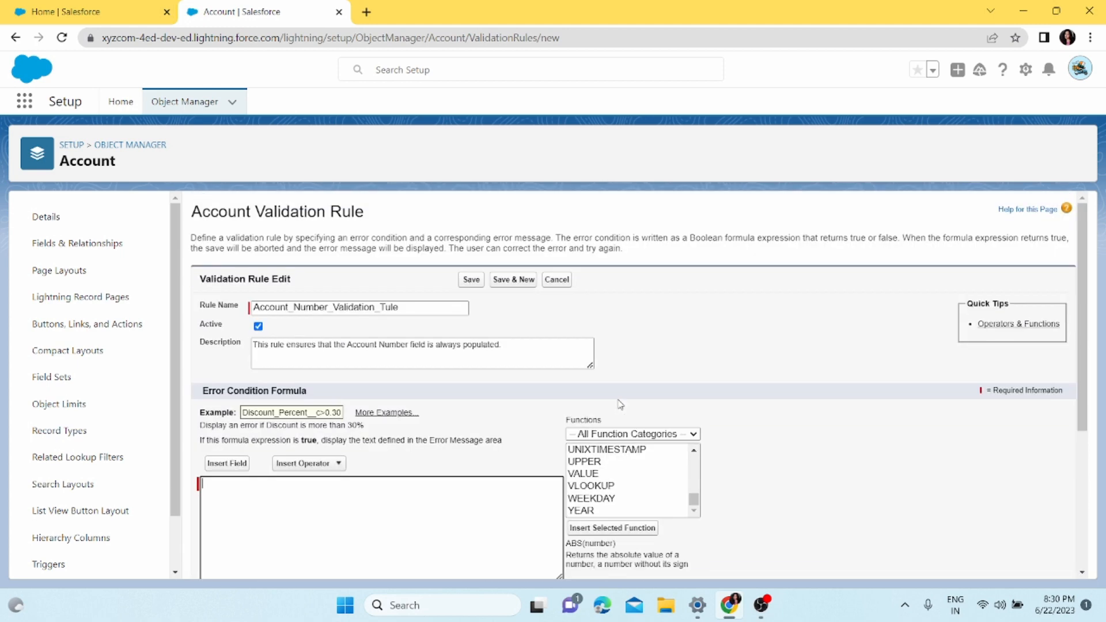
{"action": "scroll", "coordinate": [611, 426], "scroll_direction": "down", "scroll_amount": 3}
{"action": "scroll", "coordinate": [606, 447], "scroll_direction": "down", "scroll_amount": 1}
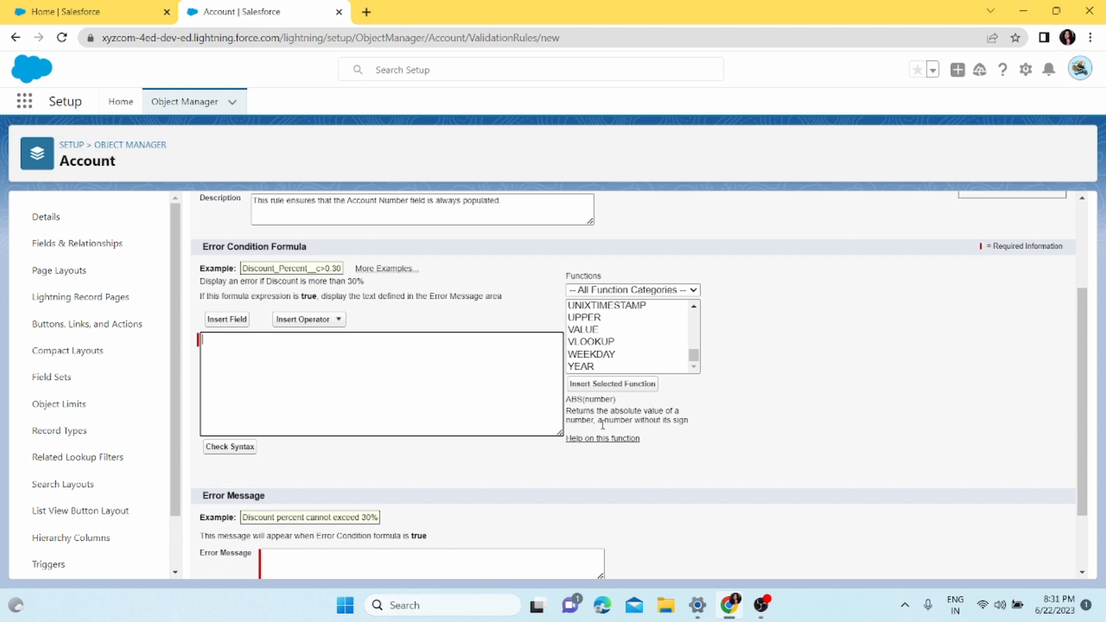
{"action": "left_click", "coordinate": [648, 345]}
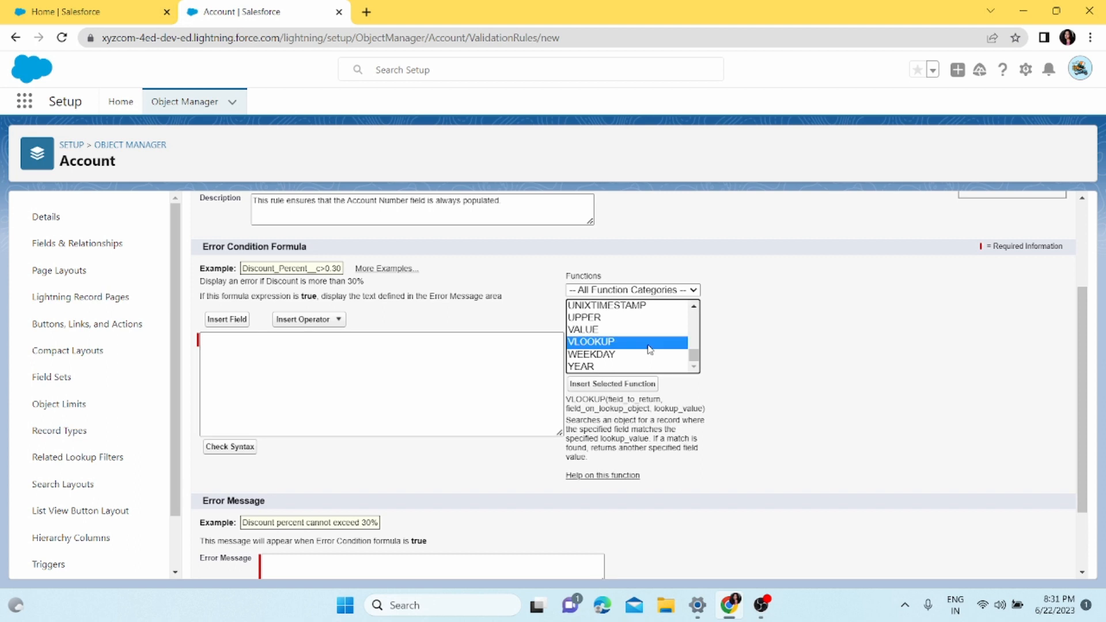
{"action": "key", "text": "i"}
{"action": "key", "text": "Down"}
{"action": "key", "text": "Down"}
{"action": "key", "text": "Down"}
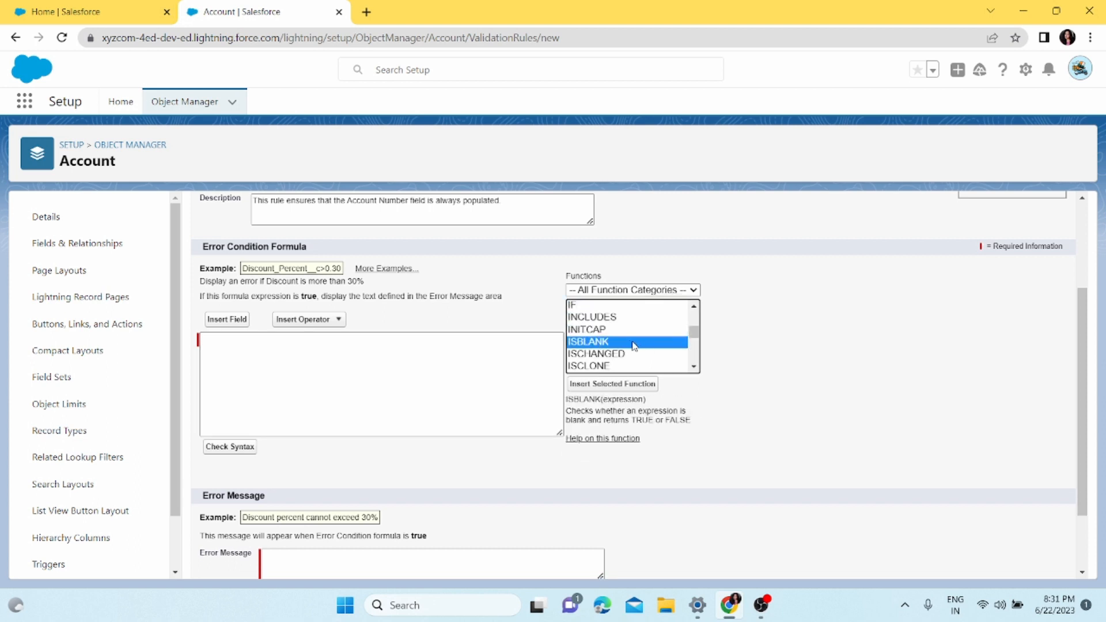
{"action": "left_click", "coordinate": [609, 386]}
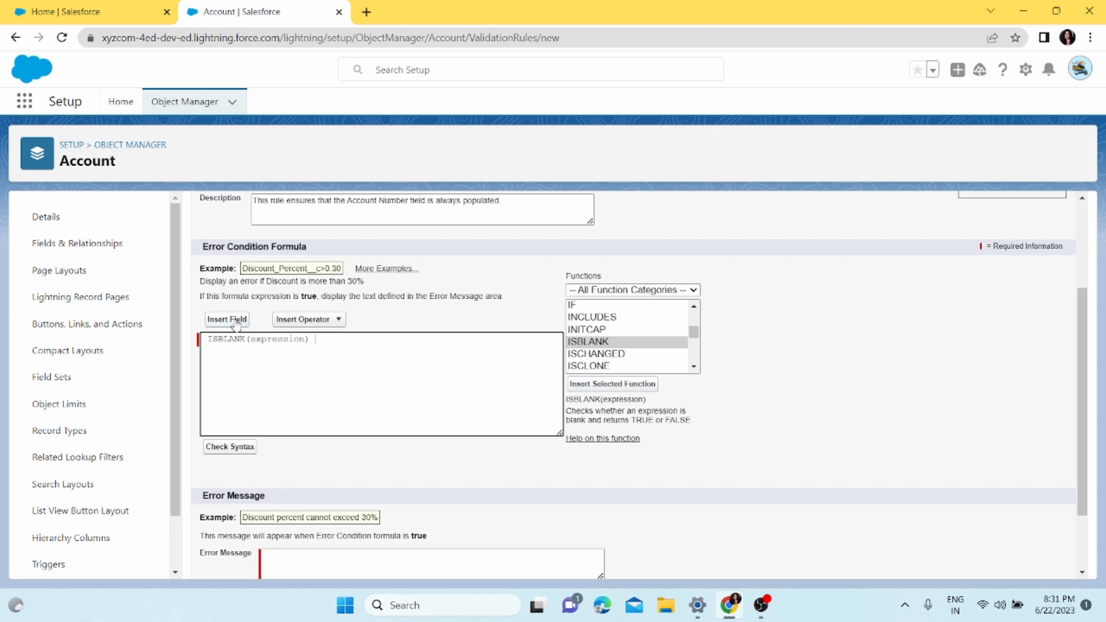
Replace the expression placeholder inside ISBLANK with the Account Number field and check the formula's syntax
{"action": "double_click", "coordinate": [262, 340]}
{"action": "left_click", "coordinate": [227, 320]}
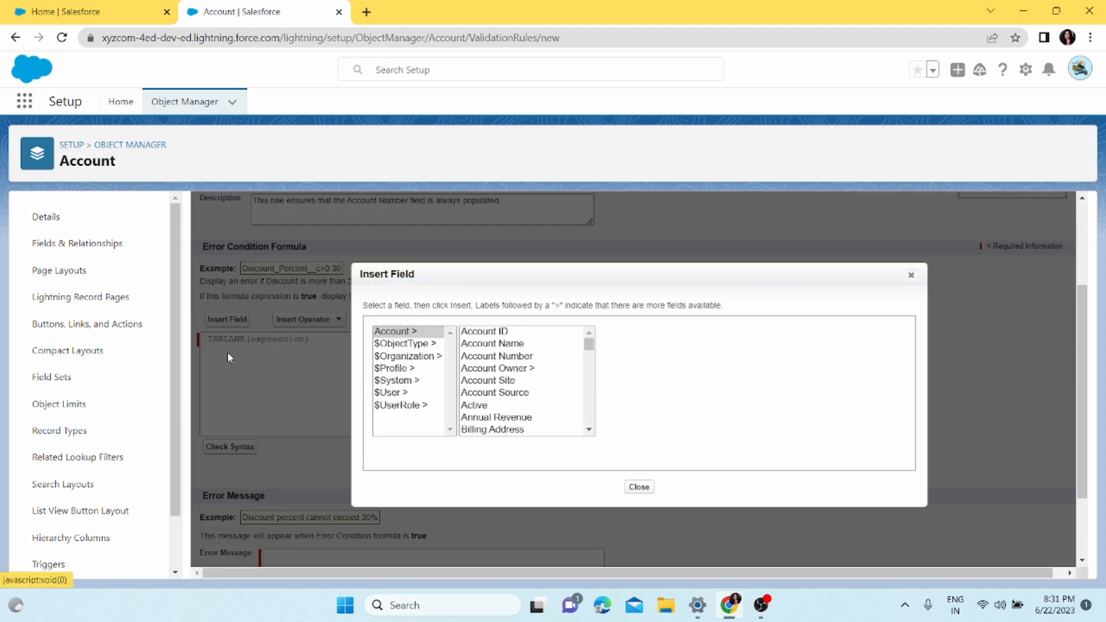
{"action": "left_click", "coordinate": [499, 358]}
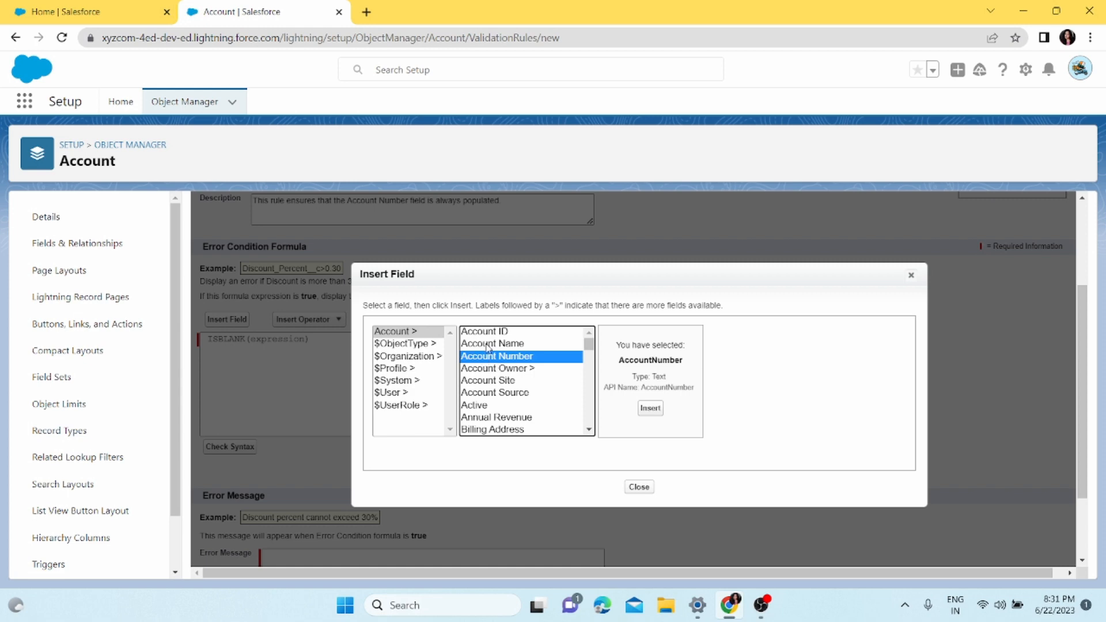
{"action": "left_click", "coordinate": [651, 409]}
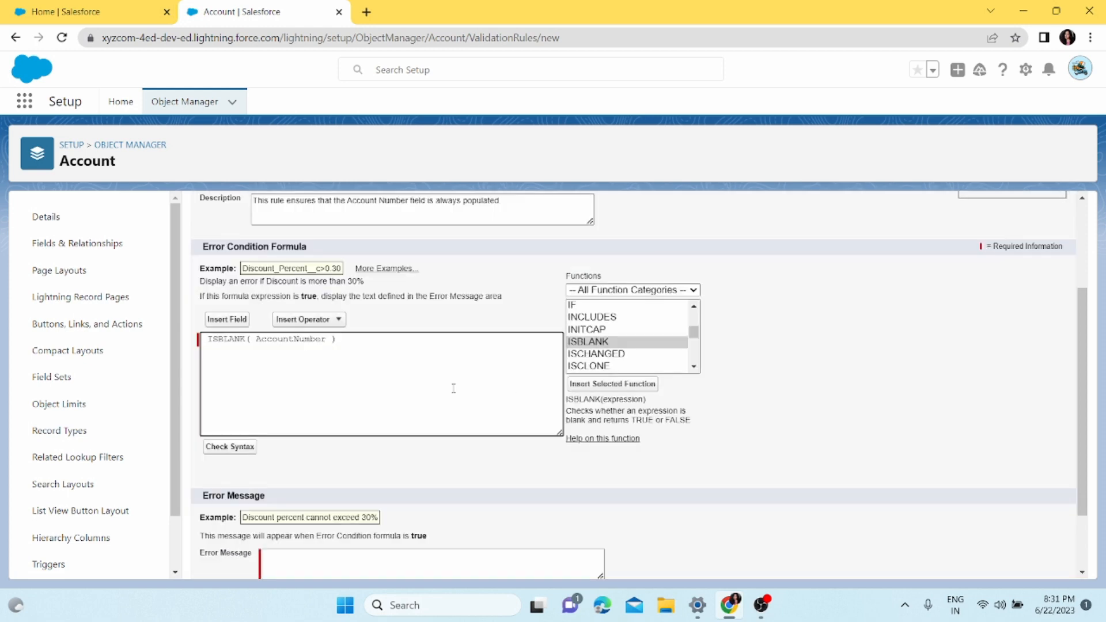
{"action": "left_click", "coordinate": [253, 447]}
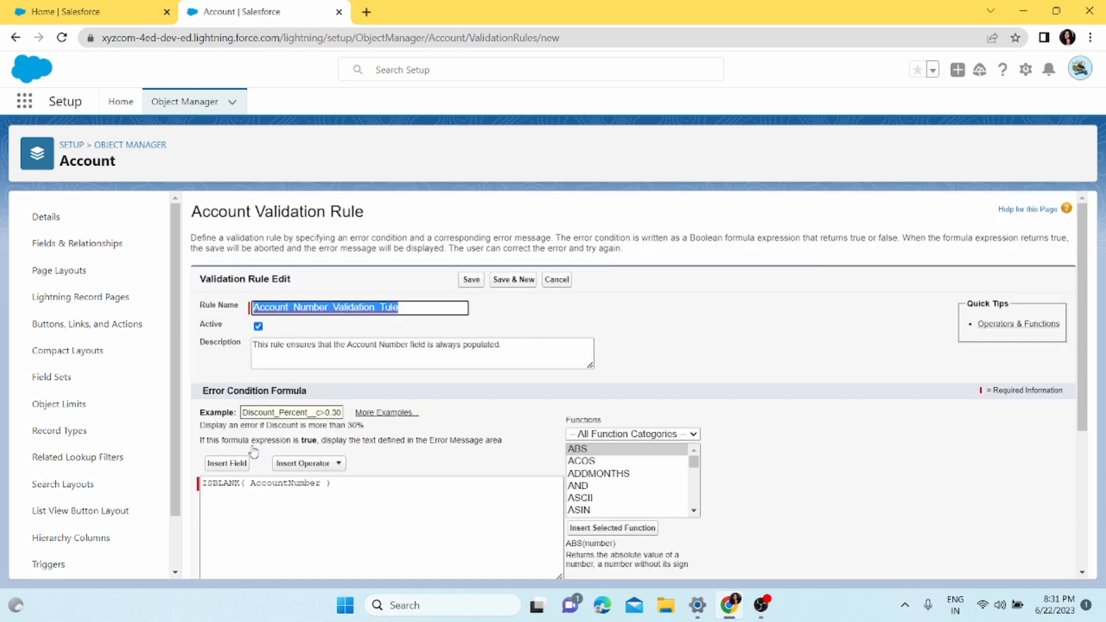
{"action": "left_click_drag", "start_coordinate": [318, 360], "coordinate": [260, 359]}
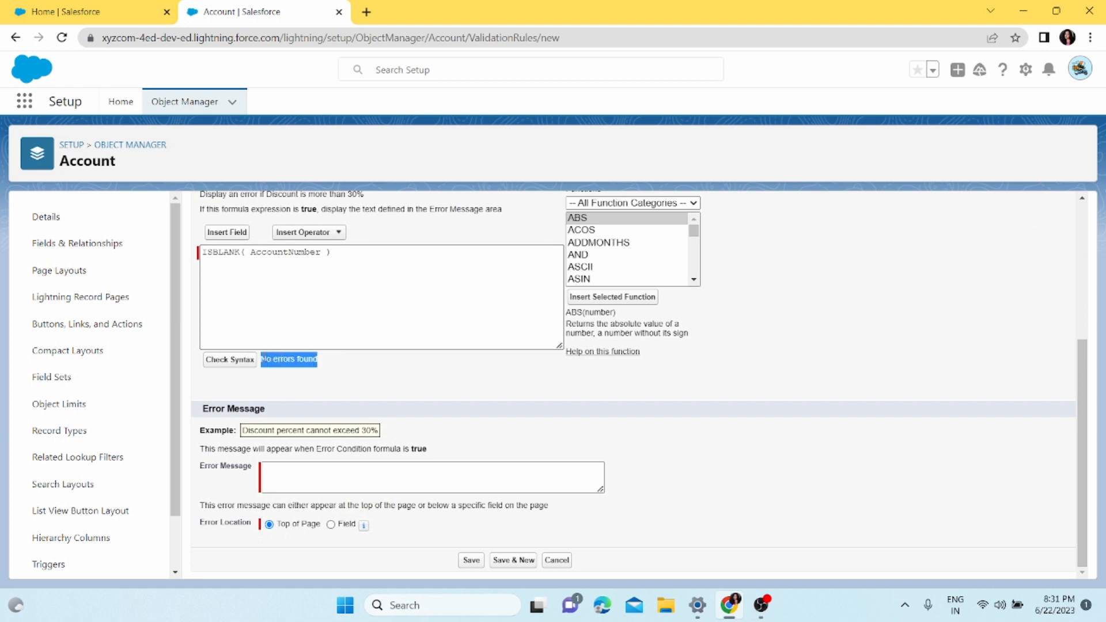
Enter the error message "Account Number cannot be Null" and save the validation rule
{"action": "left_click", "coordinate": [316, 477]}
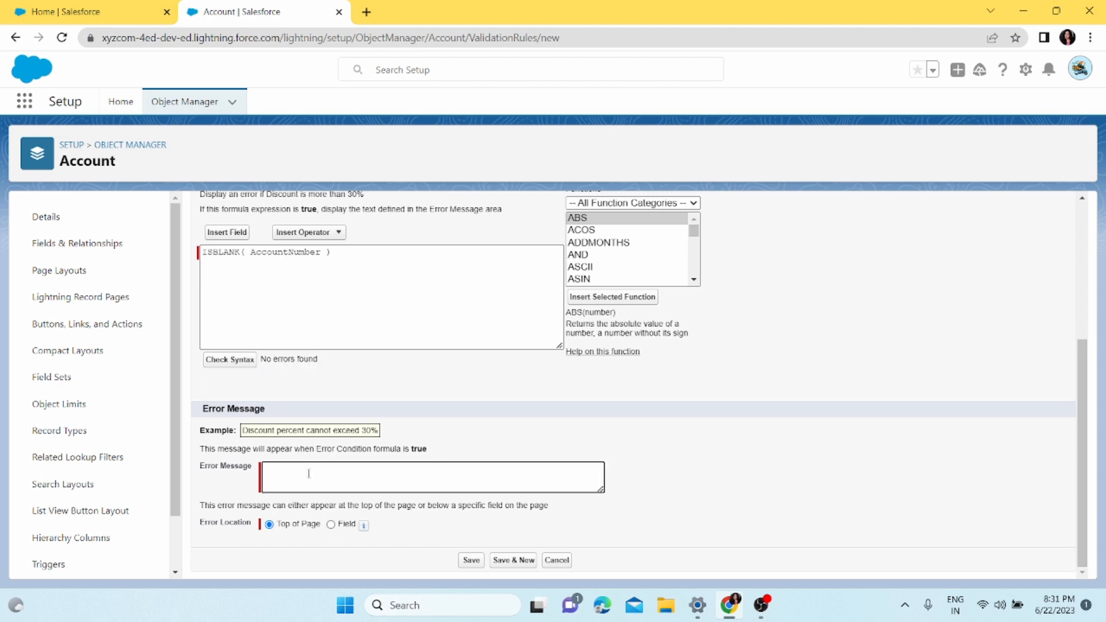
{"action": "type", "text": "Account Number a"}
{"action": "key", "text": "BackSpace"}
{"action": "type", "text": "cannot"}
{"action": "type", "text": "be Null"}
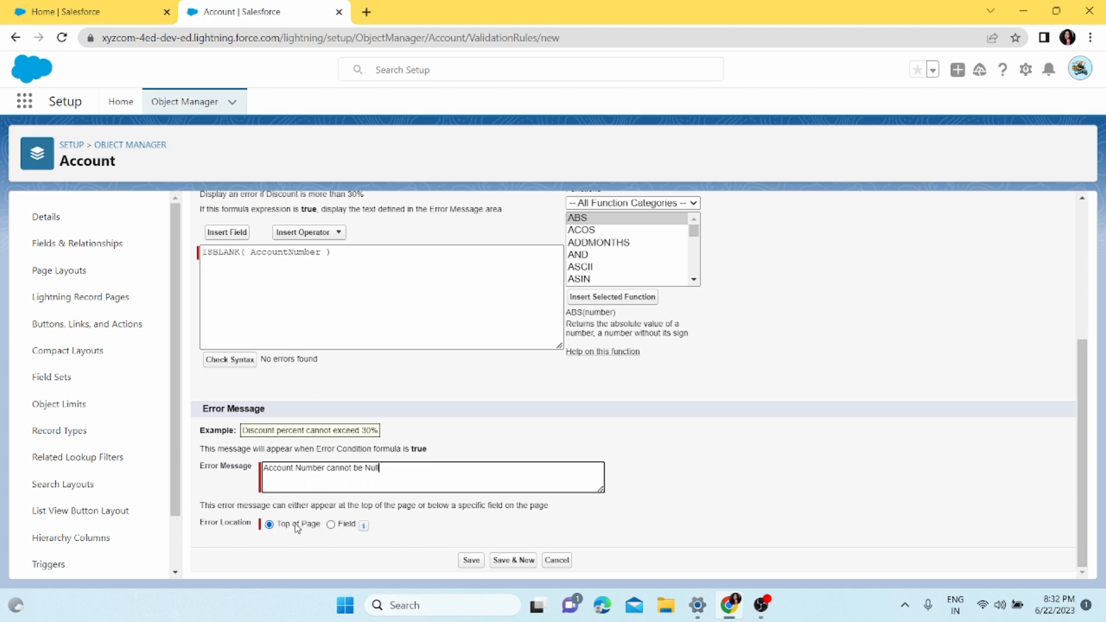
{"action": "left_click", "coordinate": [477, 559]}
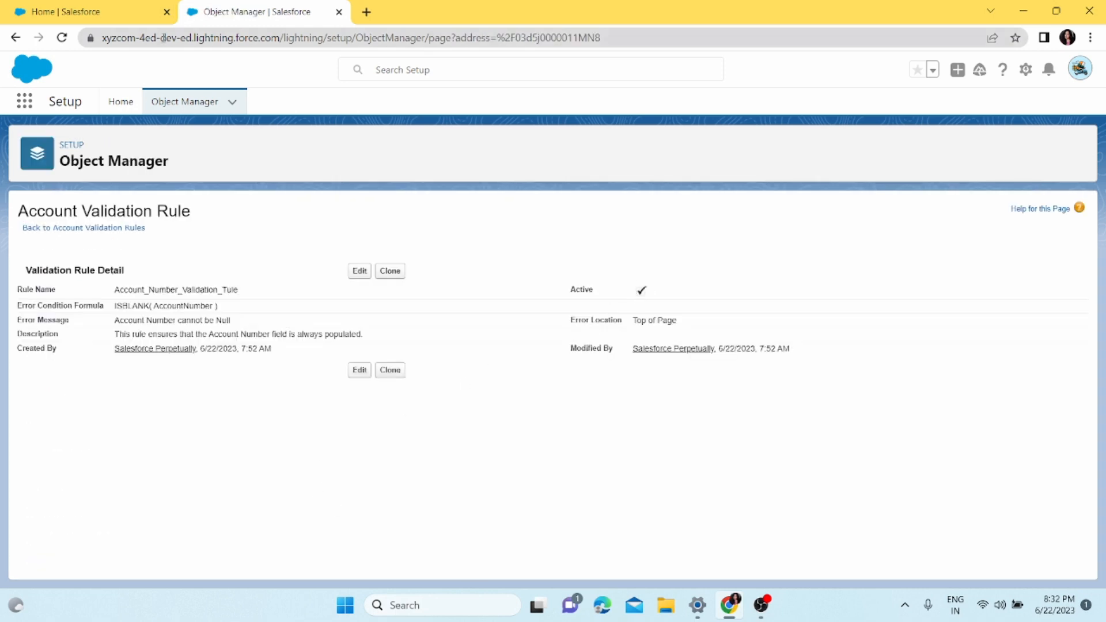
Reload the Sales app in the other browser tab and start a new account record
{"action": "left_click", "coordinate": [136, 13]}
{"action": "left_click", "coordinate": [62, 39]}
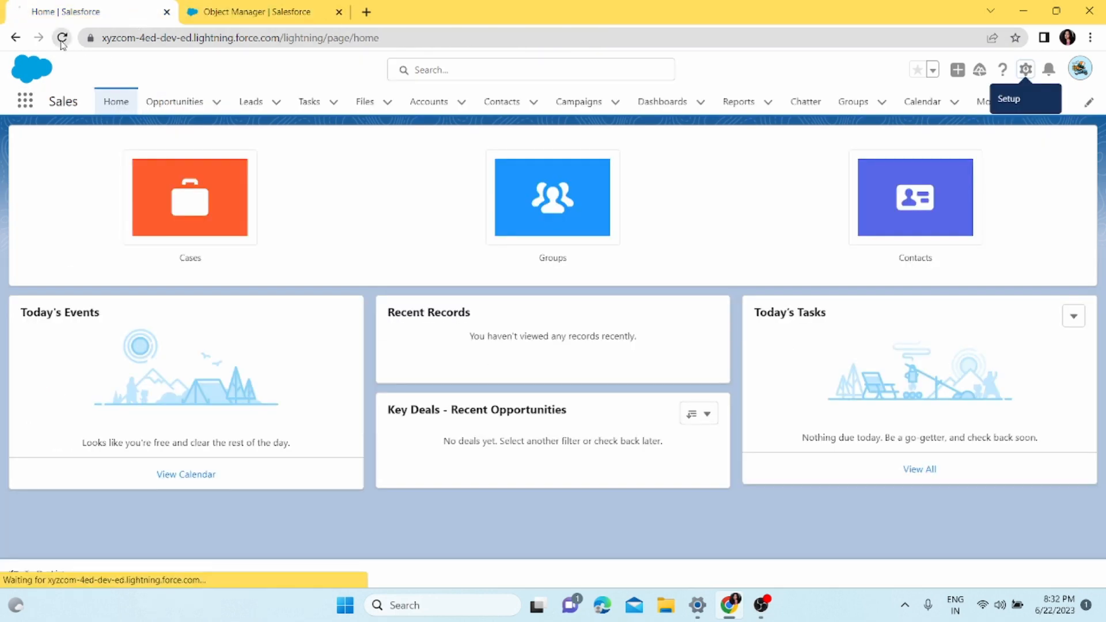
{"action": "left_click", "coordinate": [432, 110]}
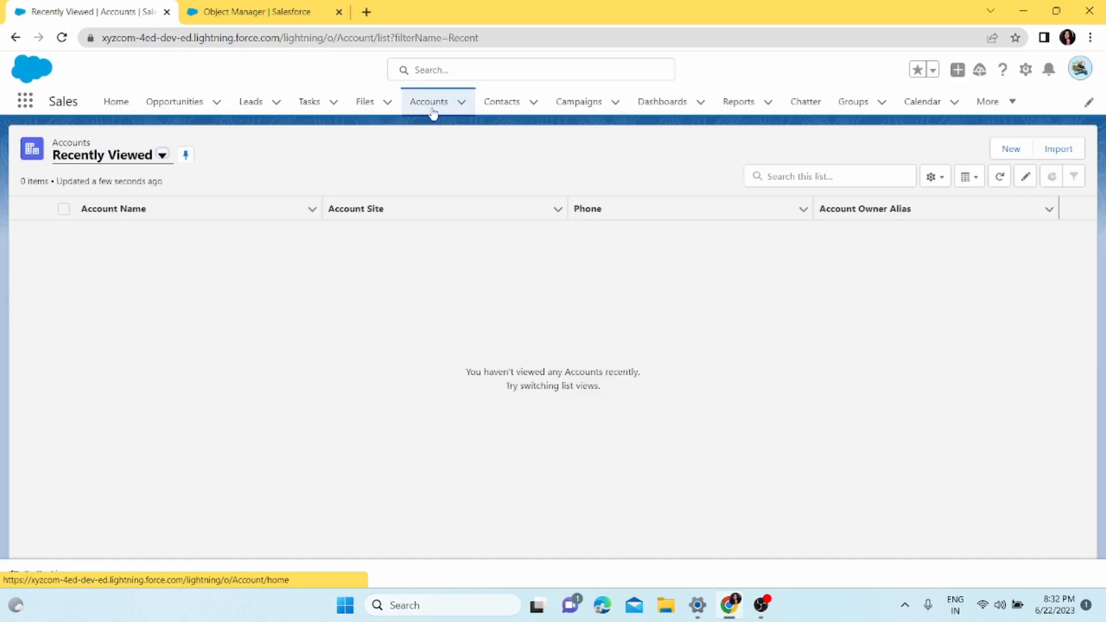
{"action": "left_click", "coordinate": [1011, 150]}
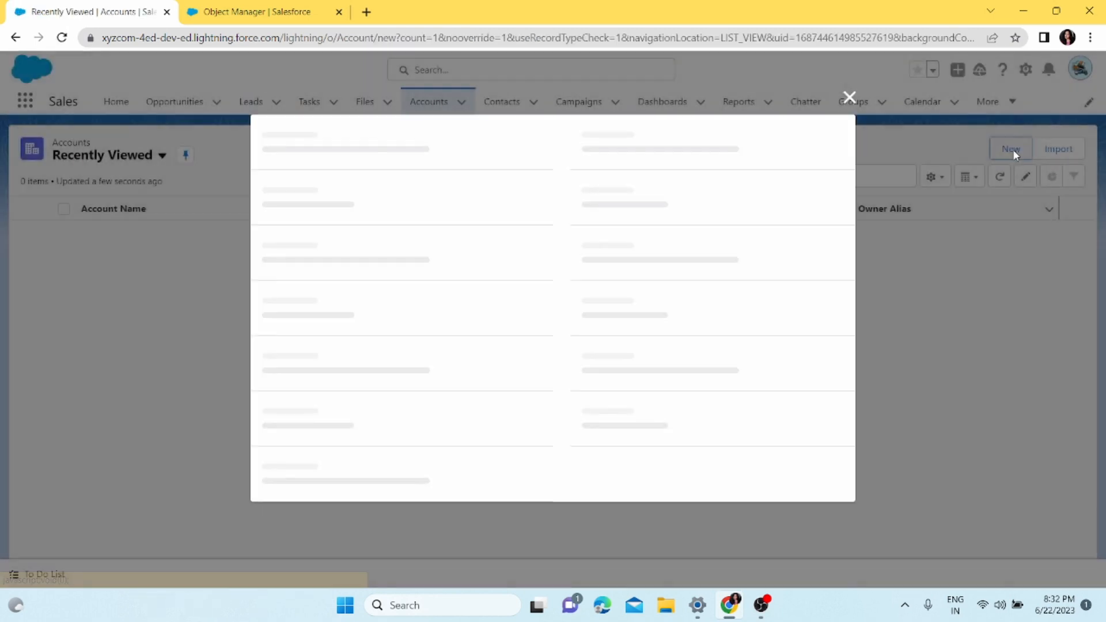
Enter "Account Number Check" as the account name and try to save the record with the Account Number field blank
{"action": "left_click", "coordinate": [381, 263]}
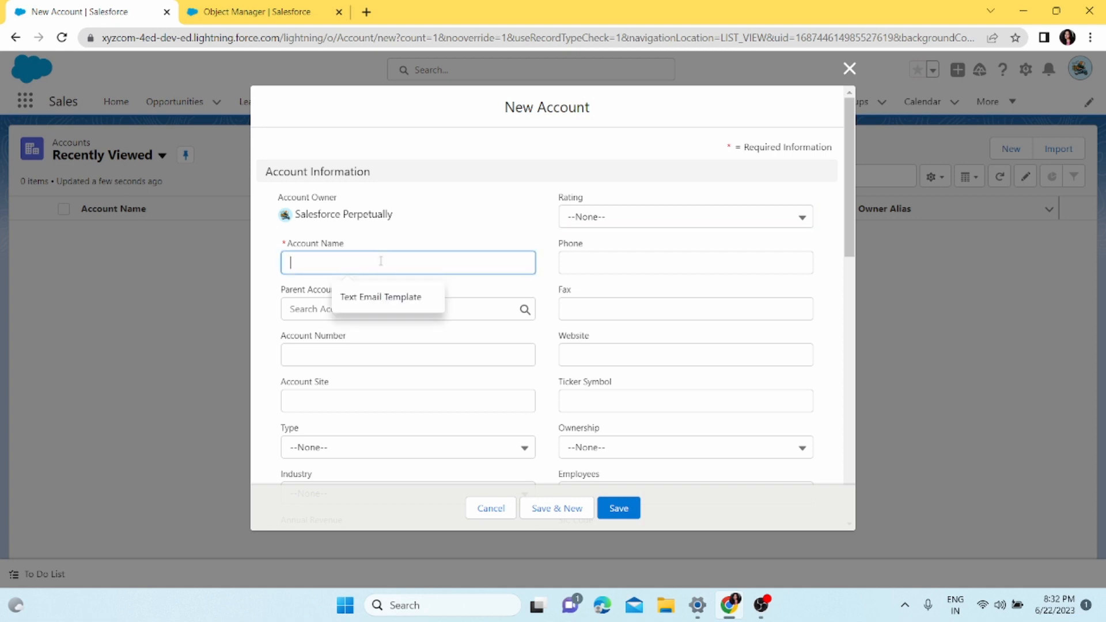
{"action": "type", "text": "I"}
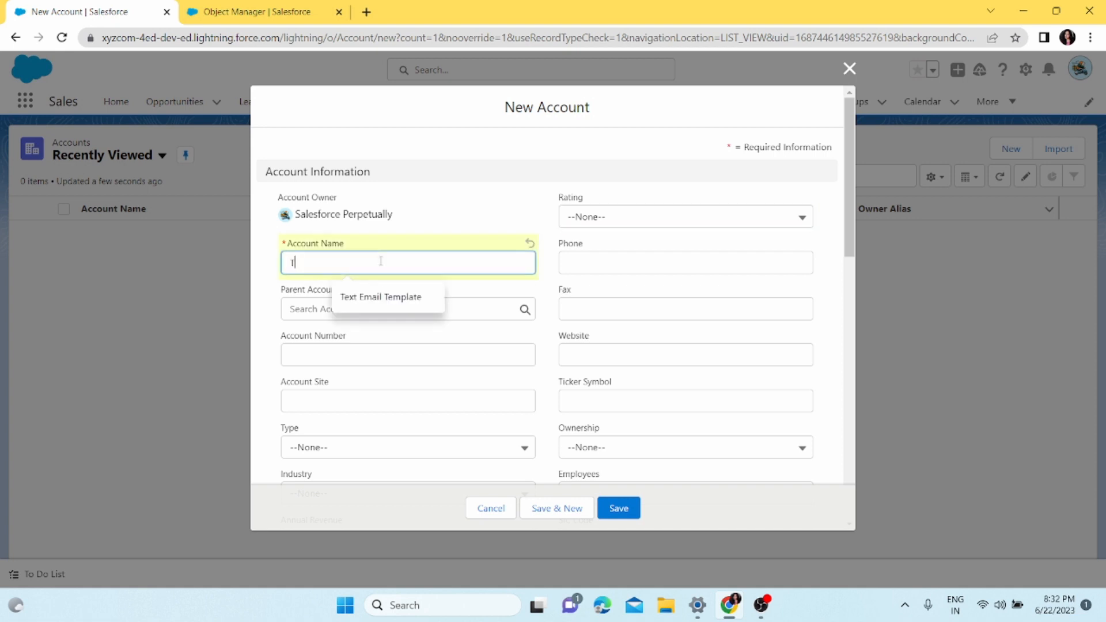
{"action": "key", "text": "BackSpace"}
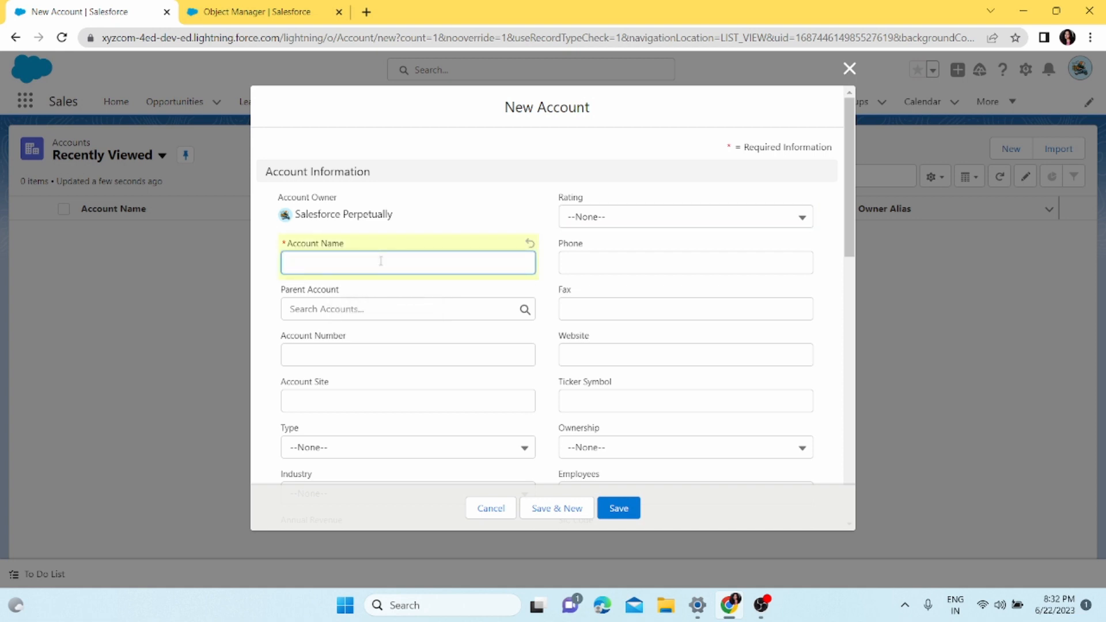
{"action": "type", "text": "Account Number Check"}
{"action": "left_click", "coordinate": [621, 508]}
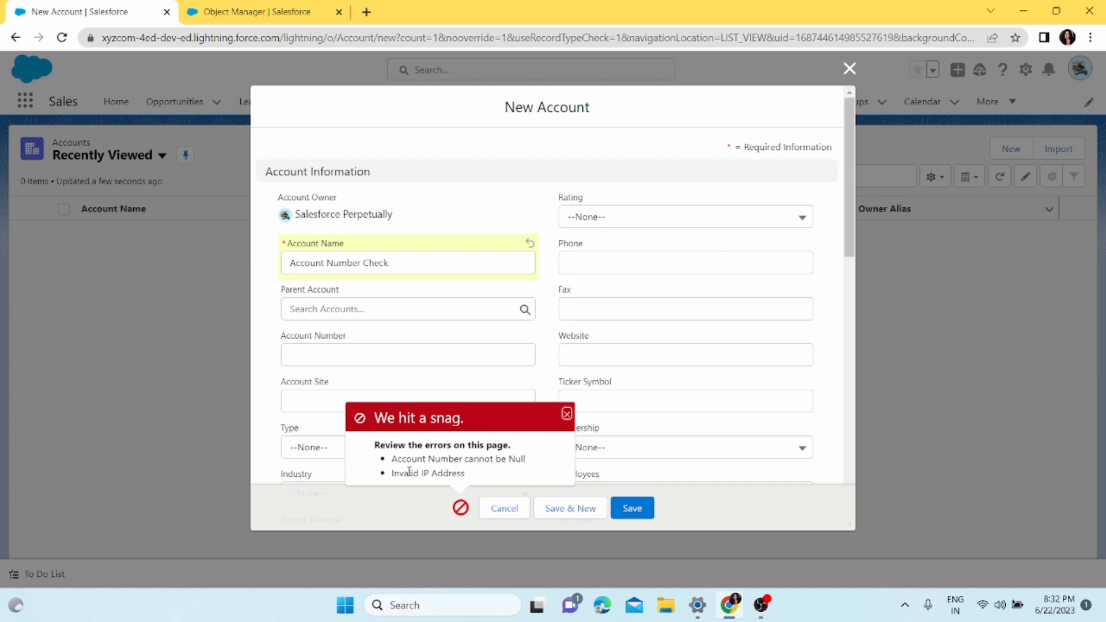
{"action": "left_click_drag", "start_coordinate": [392, 460], "coordinate": [545, 469]}
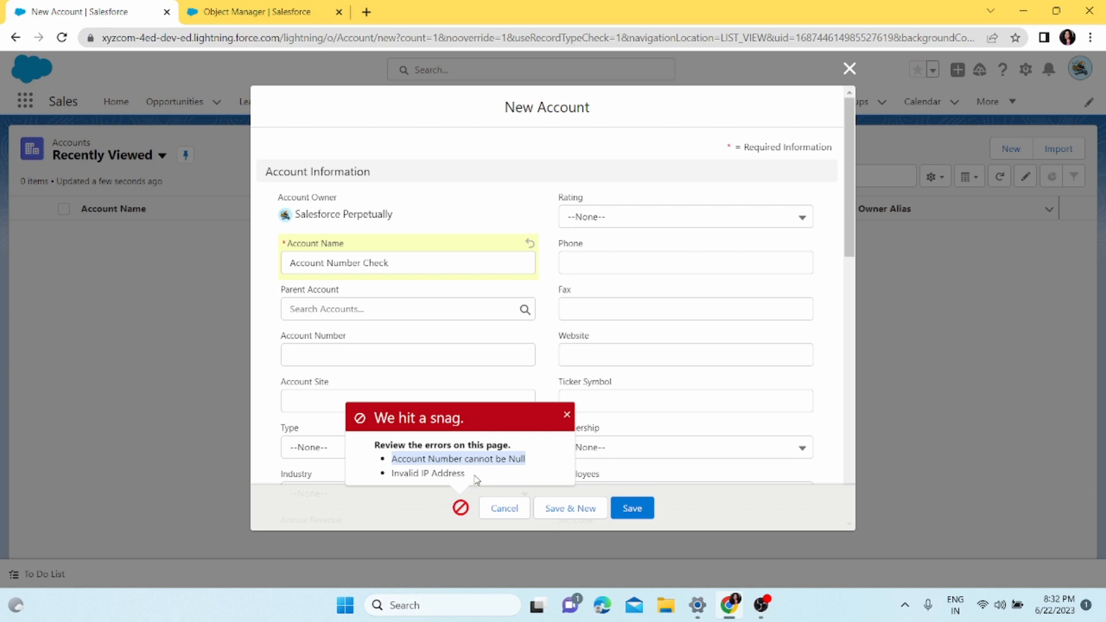
Dismiss the error list, set the IP Address to 255.255.255.255 and try to save the account with Account Number left blank
{"action": "left_click_drag", "start_coordinate": [465, 474], "coordinate": [391, 473]}
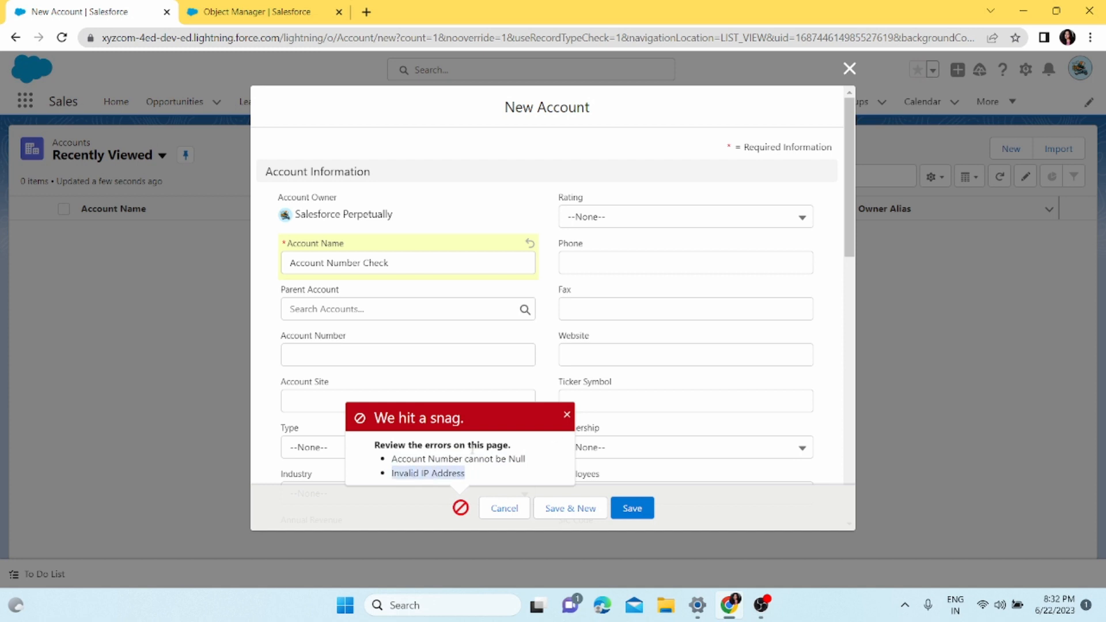
{"action": "left_click", "coordinate": [567, 415]}
{"action": "scroll", "coordinate": [479, 409], "scroll_direction": "down", "scroll_amount": 3}
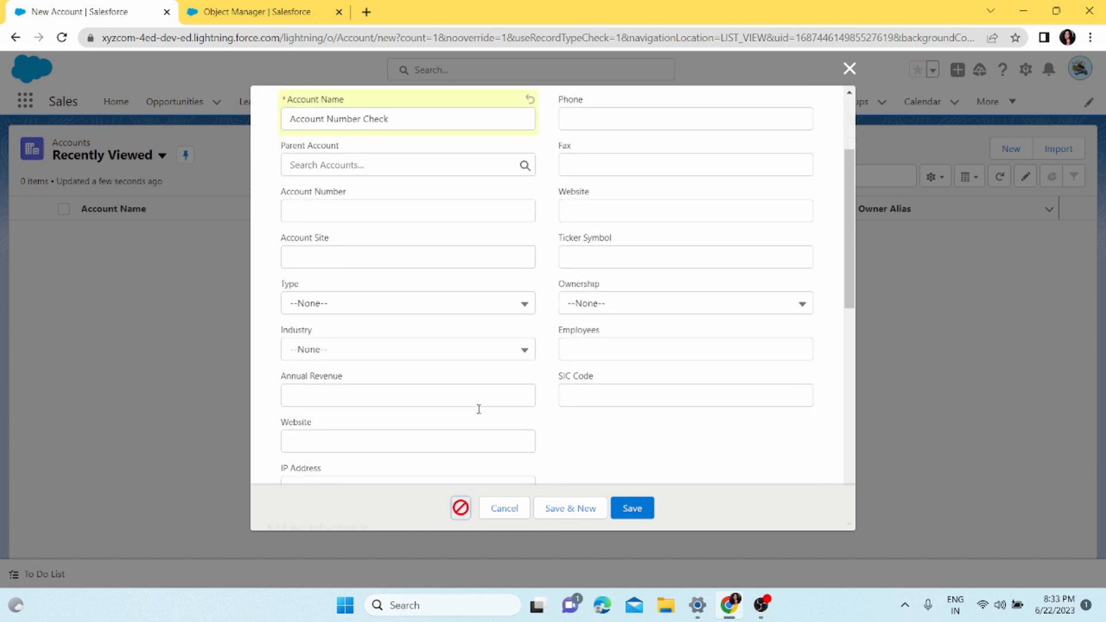
{"action": "scroll", "coordinate": [479, 410], "scroll_direction": "down", "scroll_amount": 7}
{"action": "scroll", "coordinate": [480, 414], "scroll_direction": "down", "scroll_amount": 4}
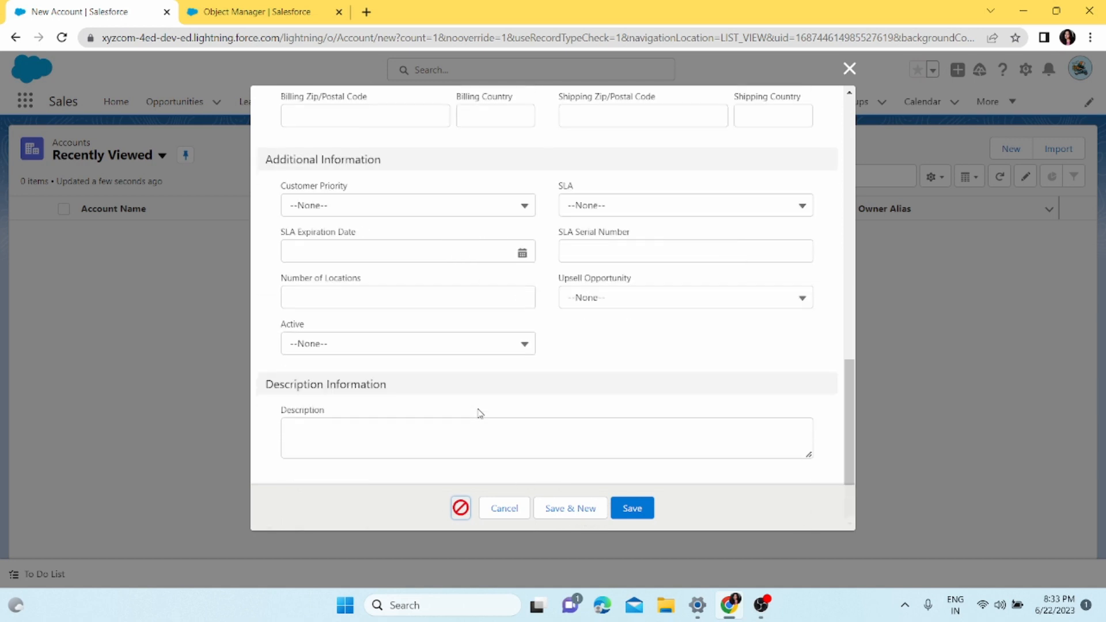
{"action": "scroll", "coordinate": [480, 414], "scroll_direction": "up", "scroll_amount": 5}
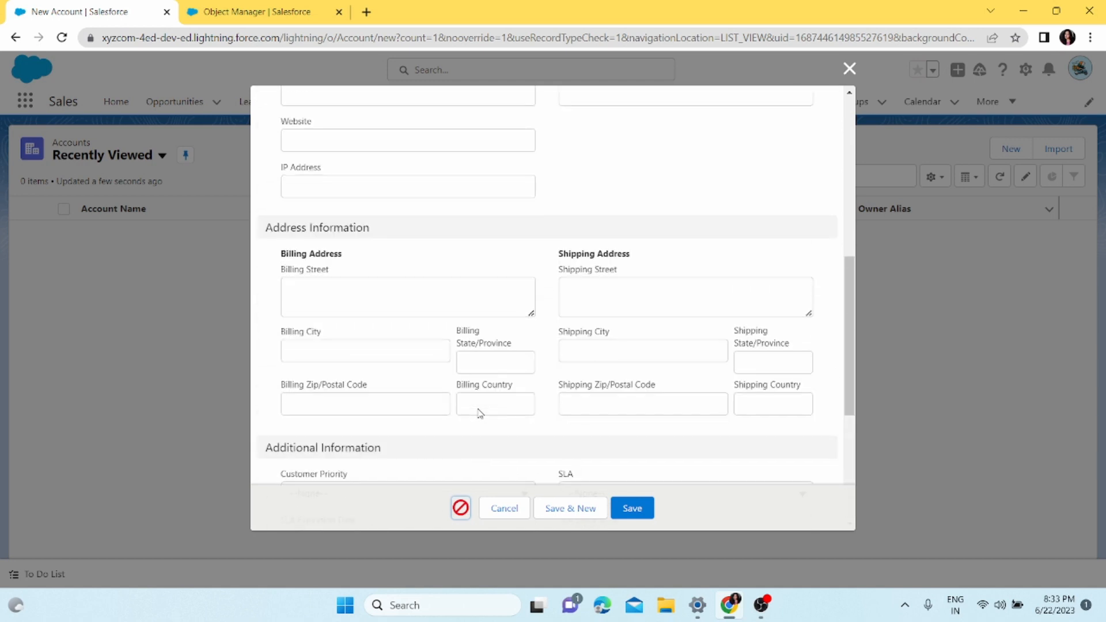
{"action": "left_click", "coordinate": [372, 190]}
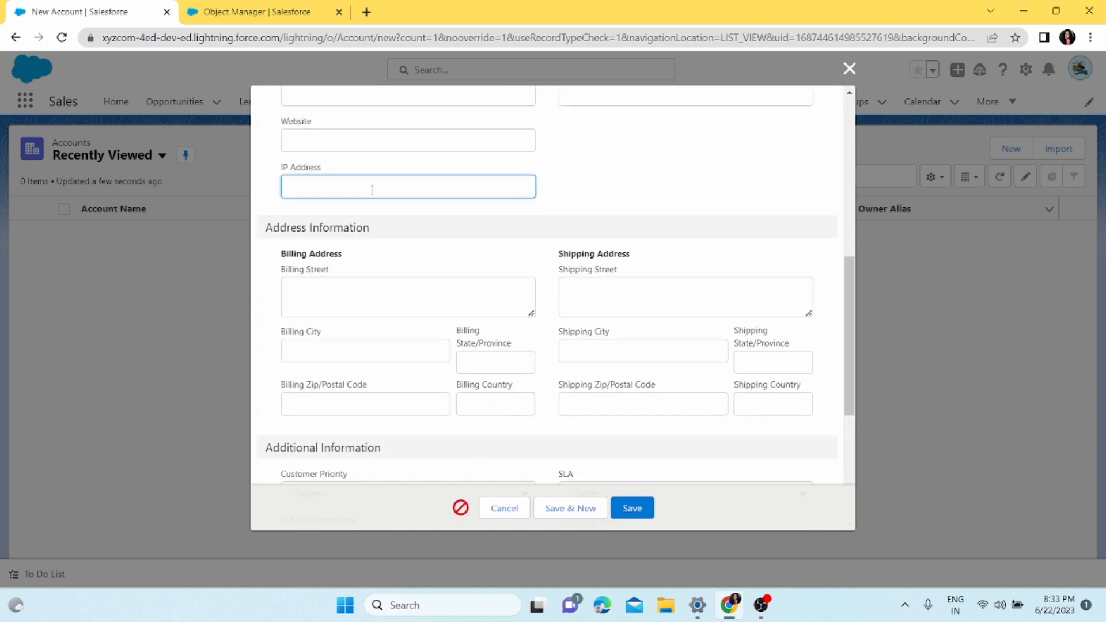
{"action": "type", "text": "255.255.255.255"}
{"action": "scroll", "coordinate": [380, 188], "scroll_direction": "up", "scroll_amount": 8}
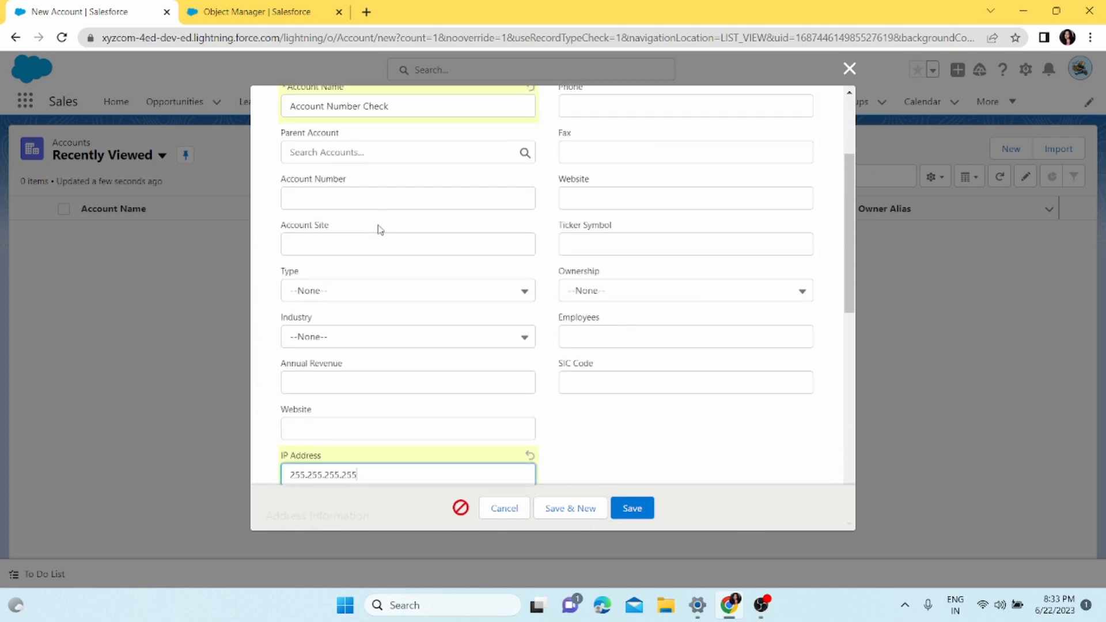
{"action": "left_click", "coordinate": [632, 508]}
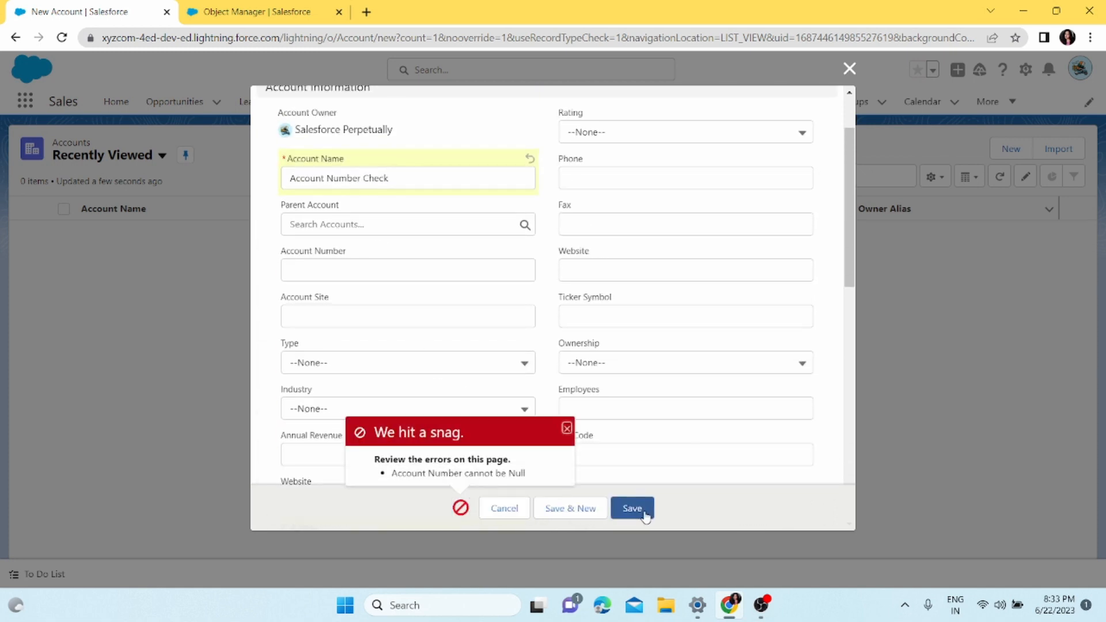
{"action": "left_click_drag", "start_coordinate": [527, 475], "coordinate": [391, 485]}
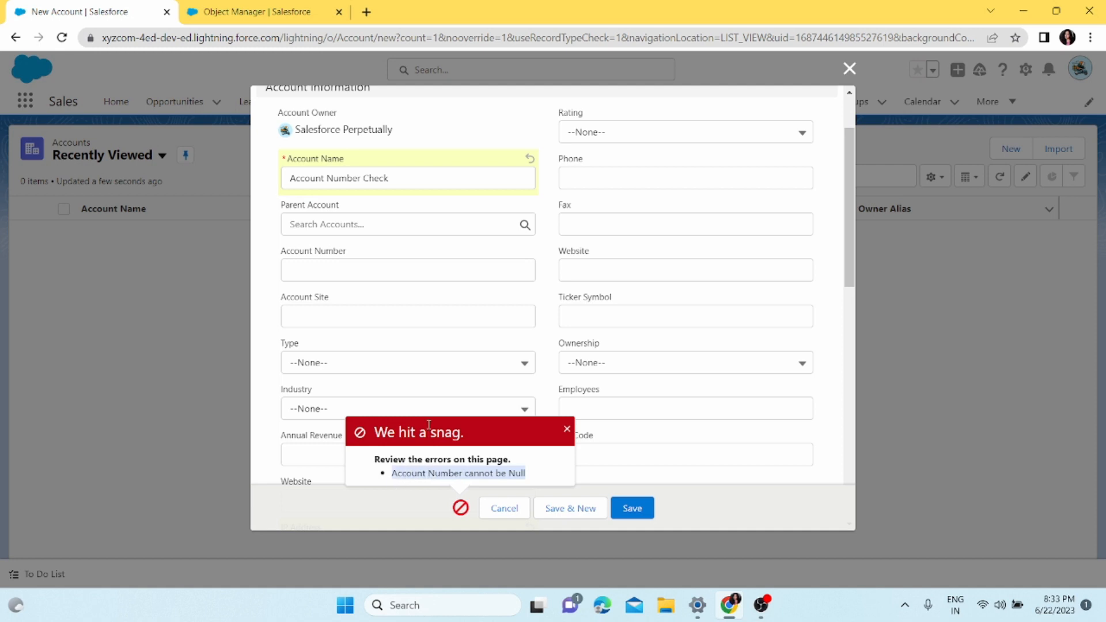
Fill in the Account Number field with a seven-digit account number and save the new account
{"action": "left_click", "coordinate": [362, 272]}
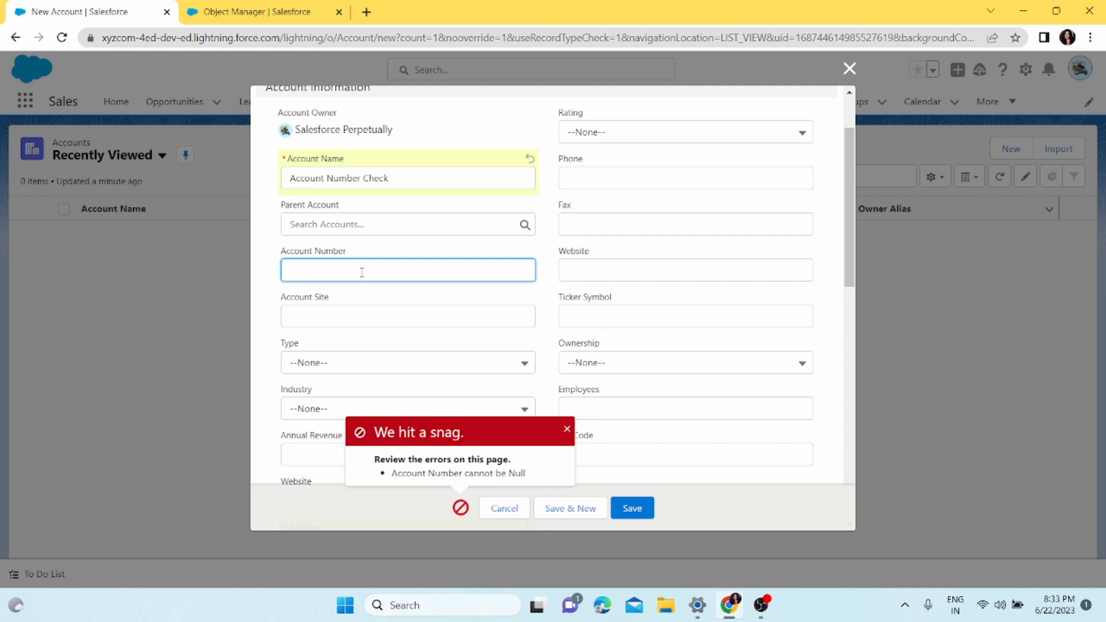
{"action": "type", "text": "4567322"}
{"action": "left_click", "coordinate": [632, 507]}
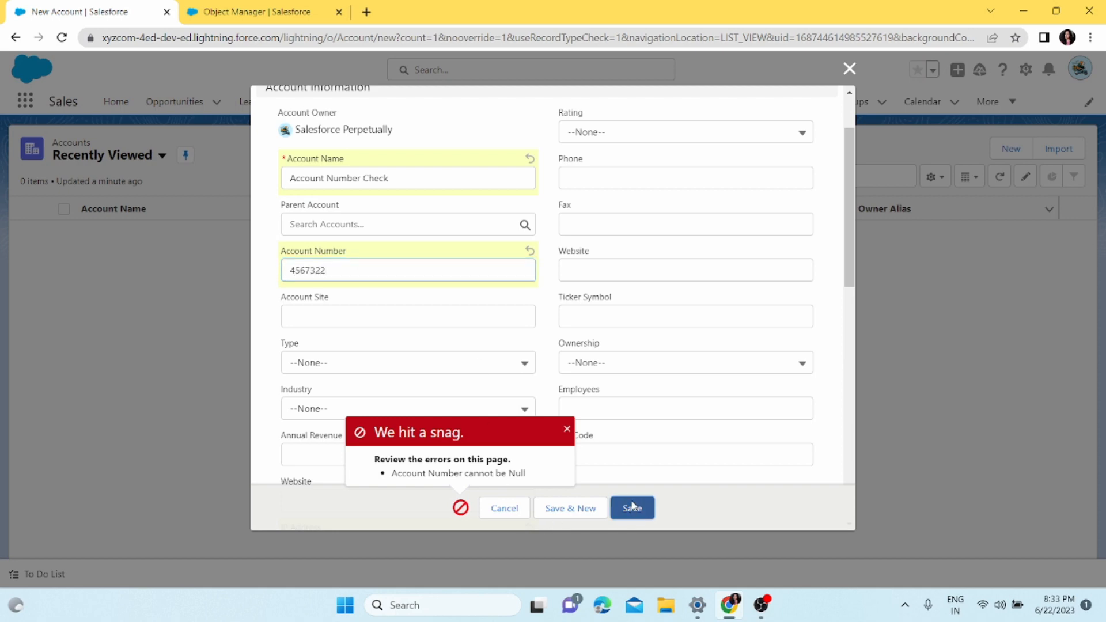